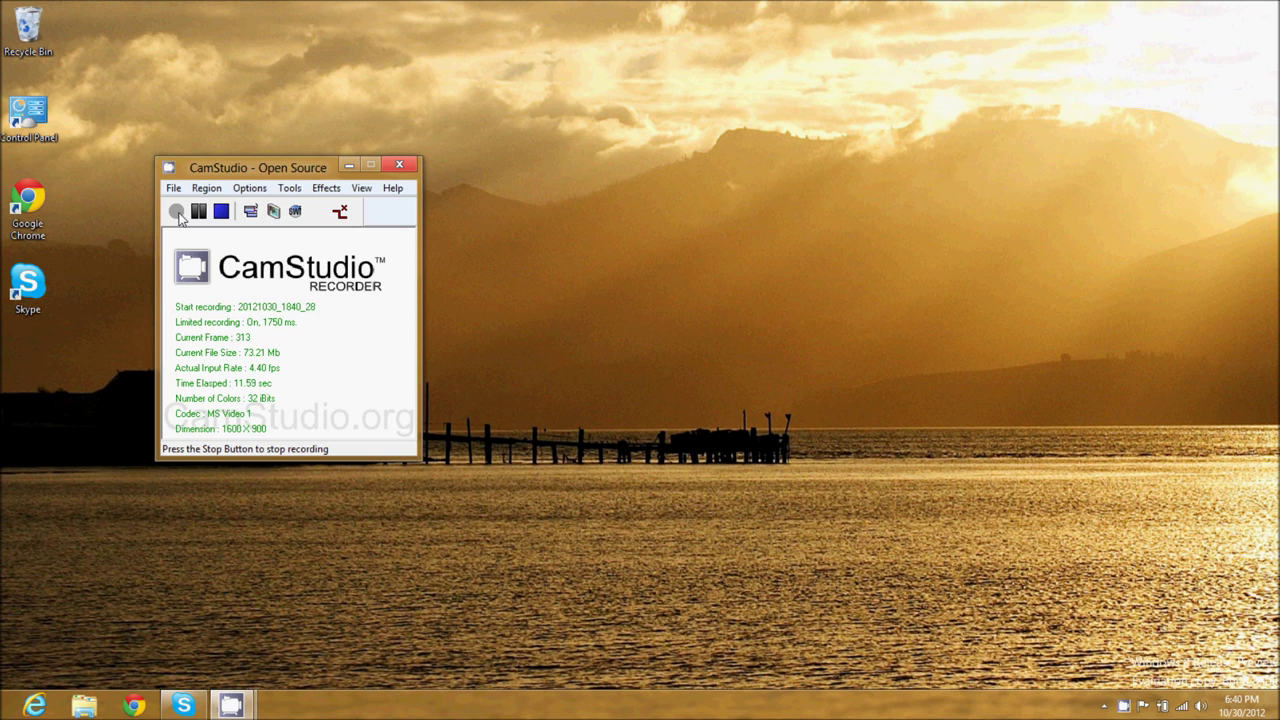
# Launch Google Chrome from the taskbar to a New Tab page
pyautogui.click(131, 707)
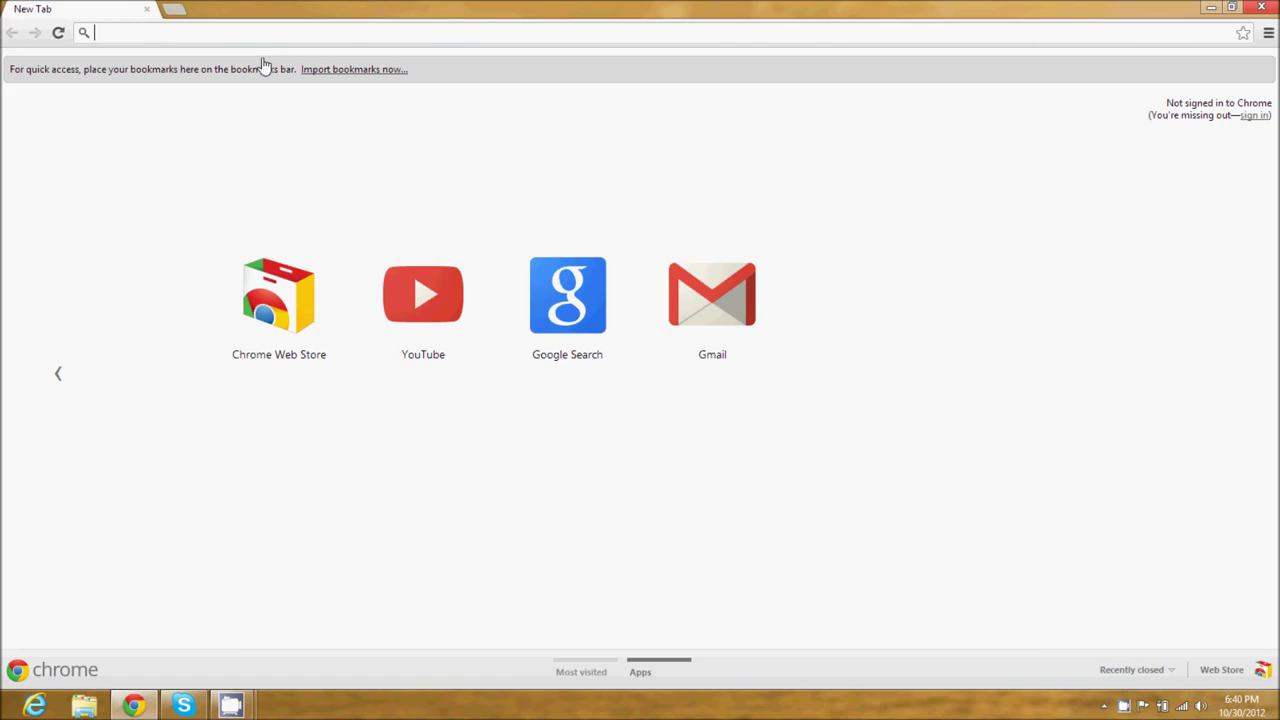
# Search Google for 'icall' and open the 'iCall - Free Phone Calls, Video Chat & Texting' result
pyautogui.write('icall')
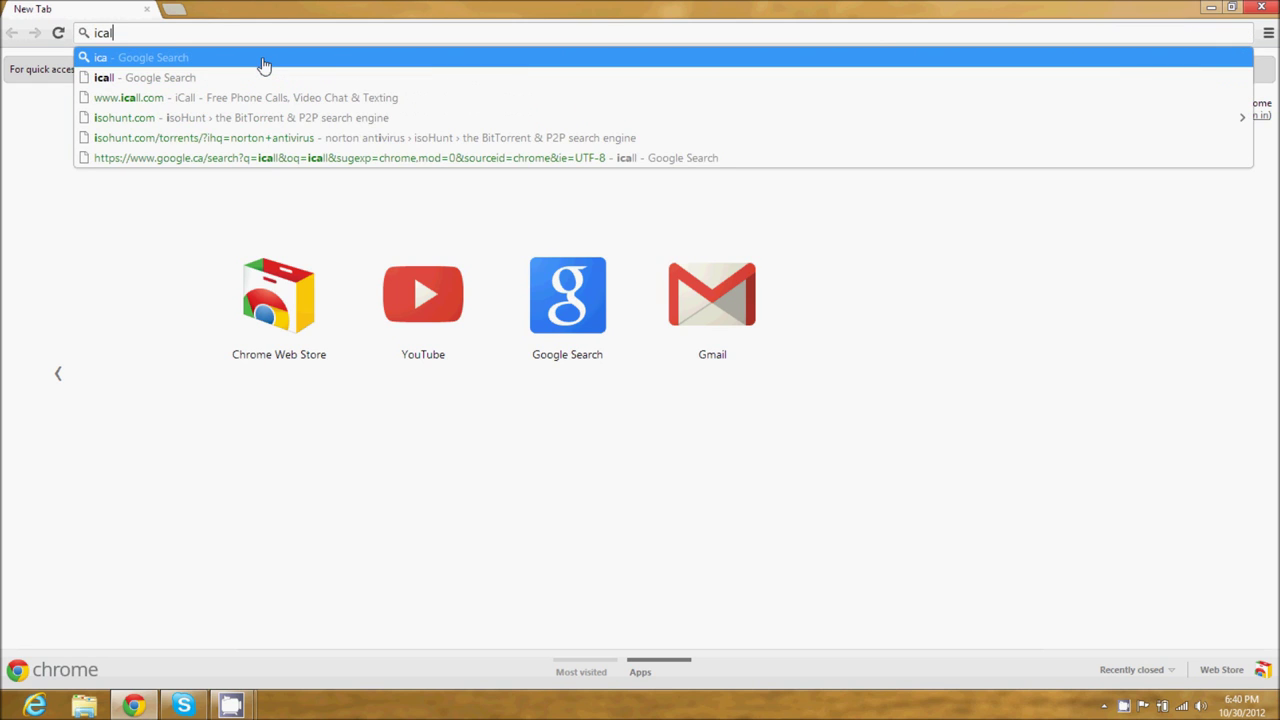
pyautogui.press('Return')
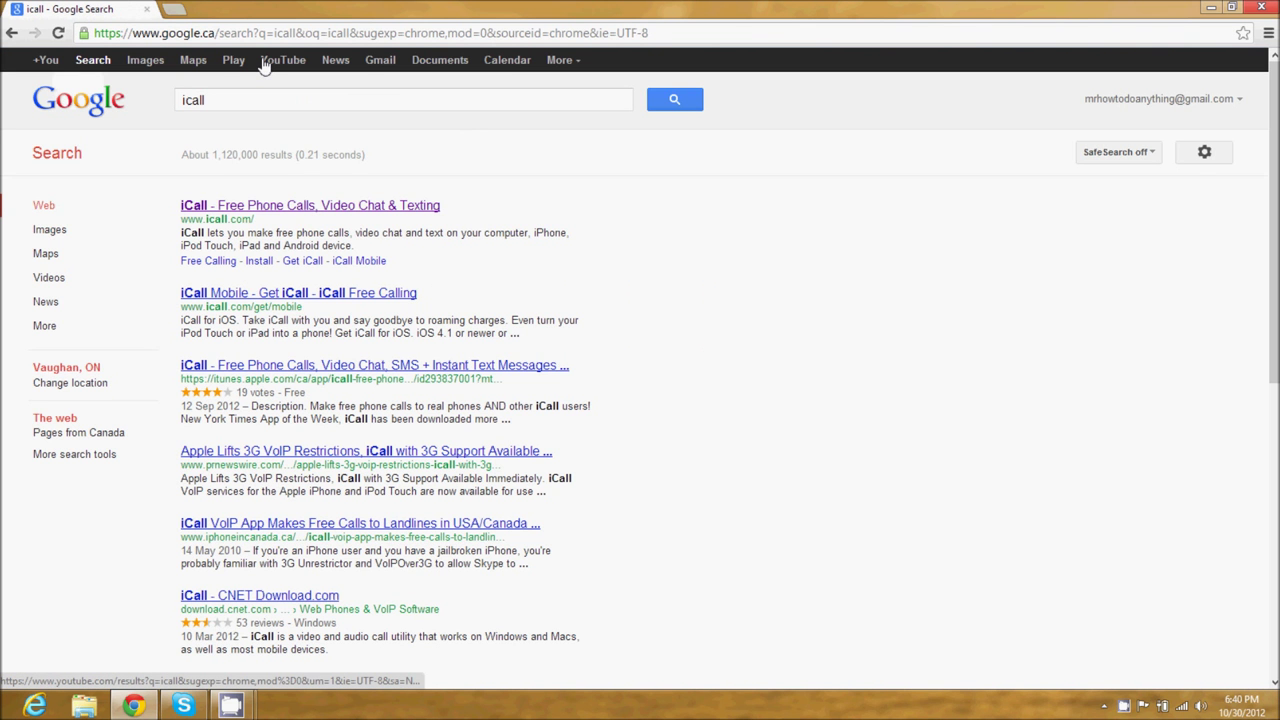
pyautogui.click(336, 206)
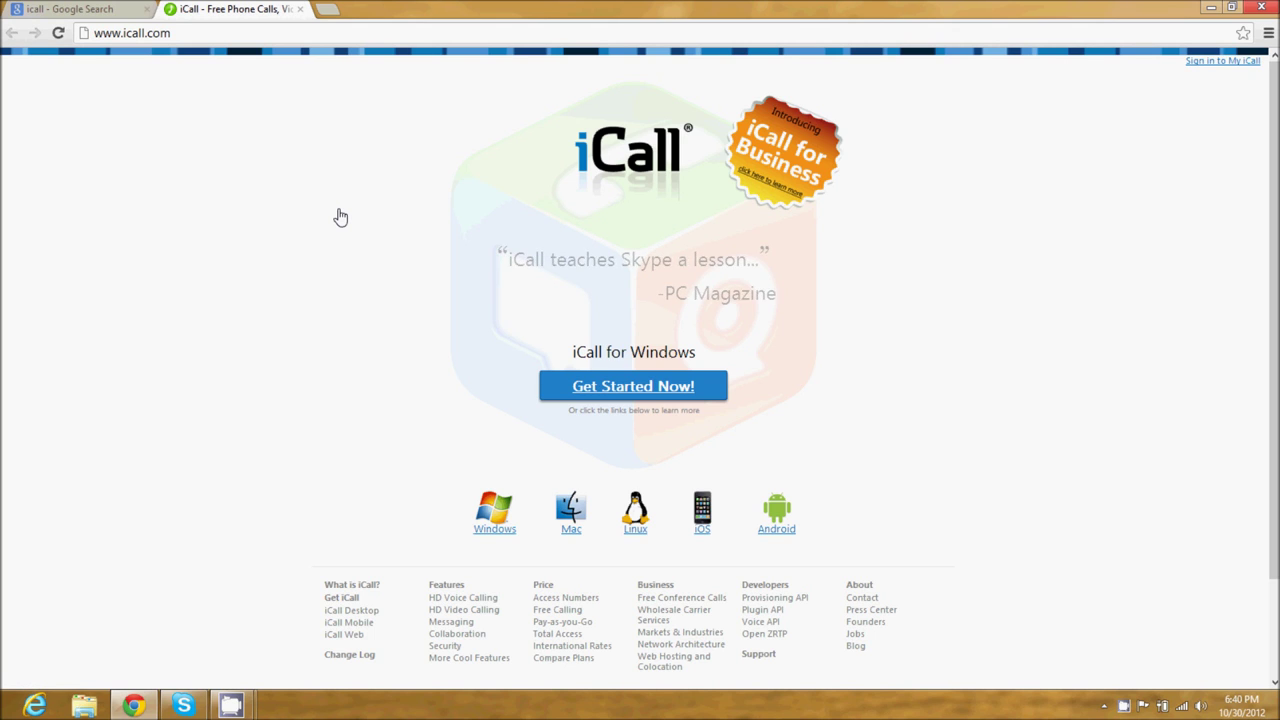
# Sign up for a free iCall account with a username, password and e-mail, accepting the Terms
pyautogui.click(660, 396)
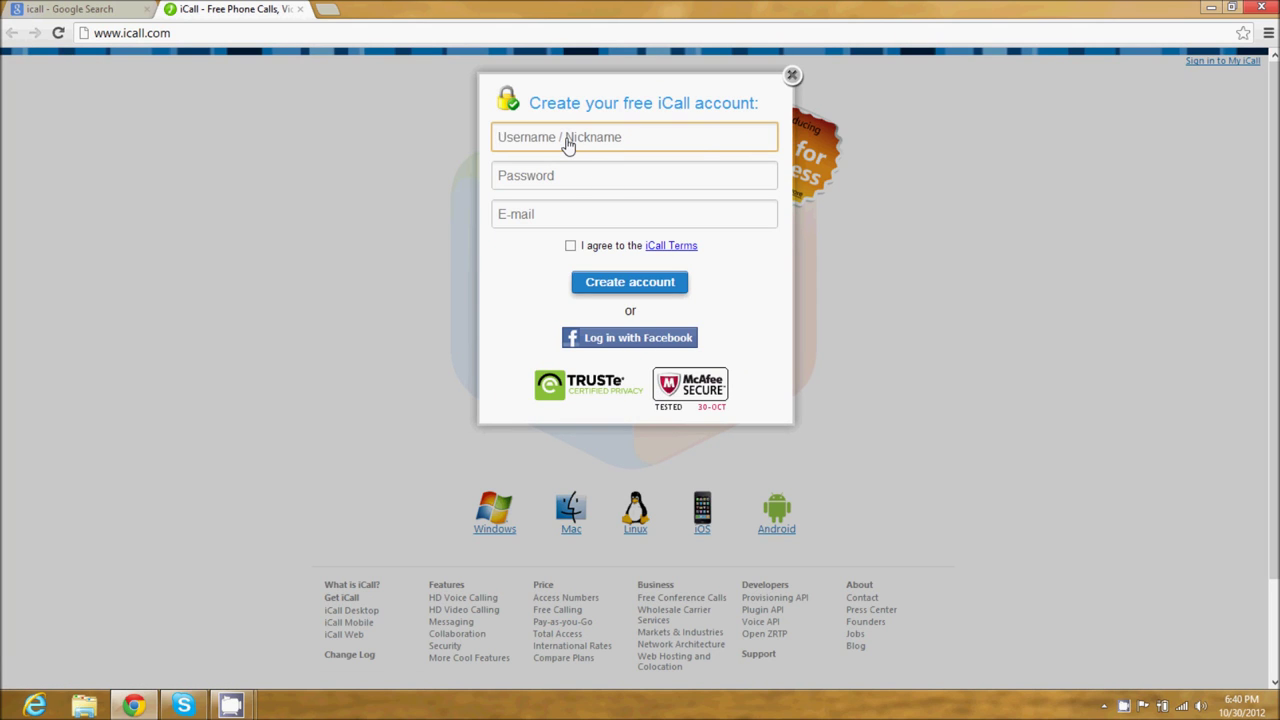
pyautogui.write('mrhowtodoanything')
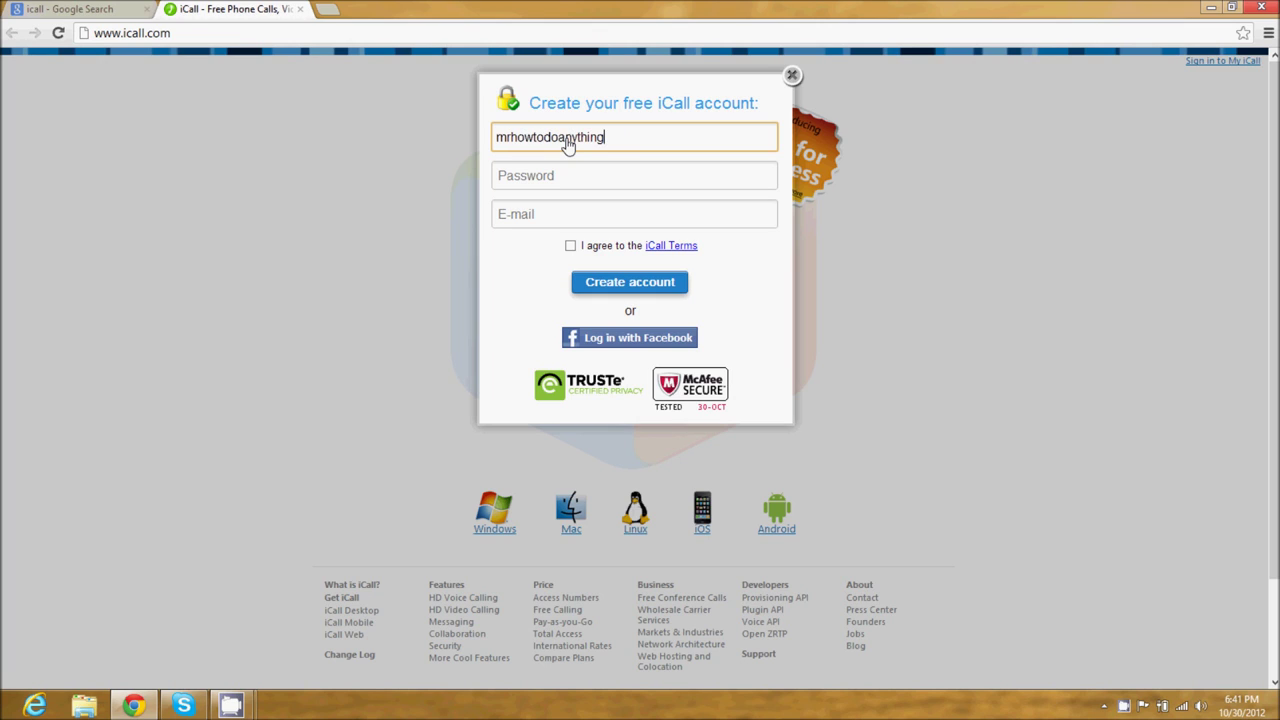
pyautogui.press('Tab')
pyautogui.write('*******')
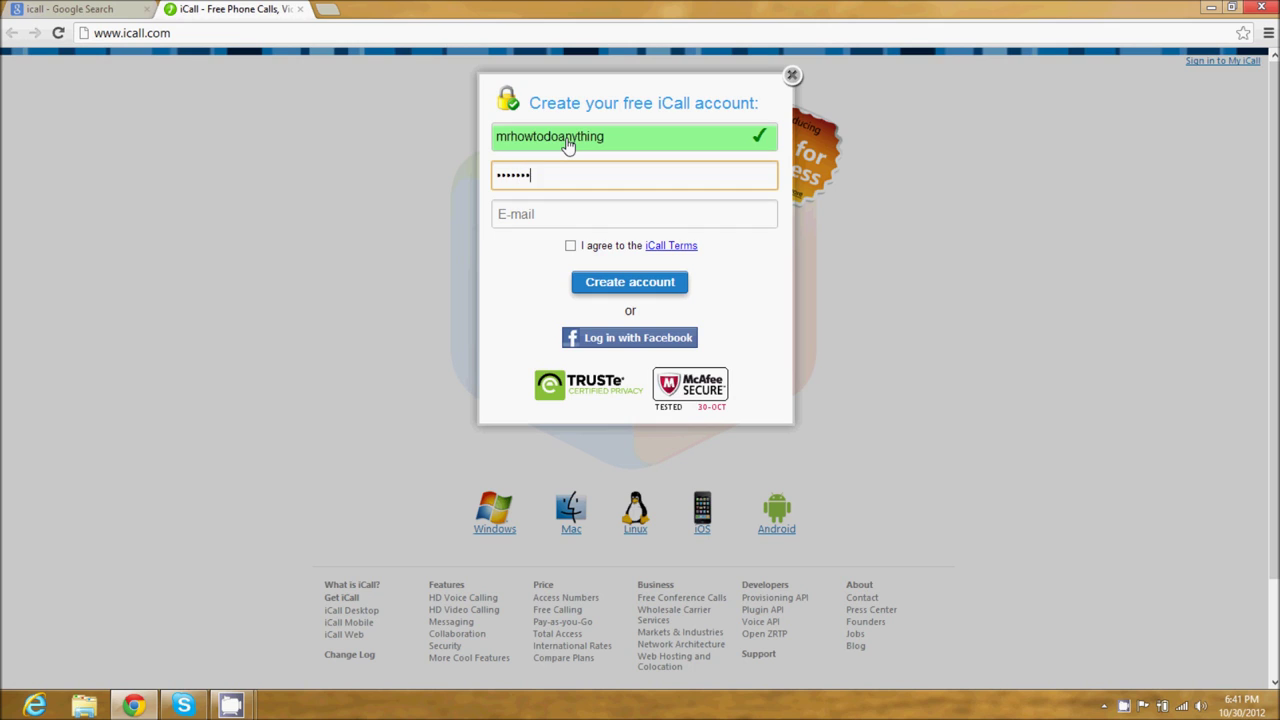
pyautogui.press('Tab')
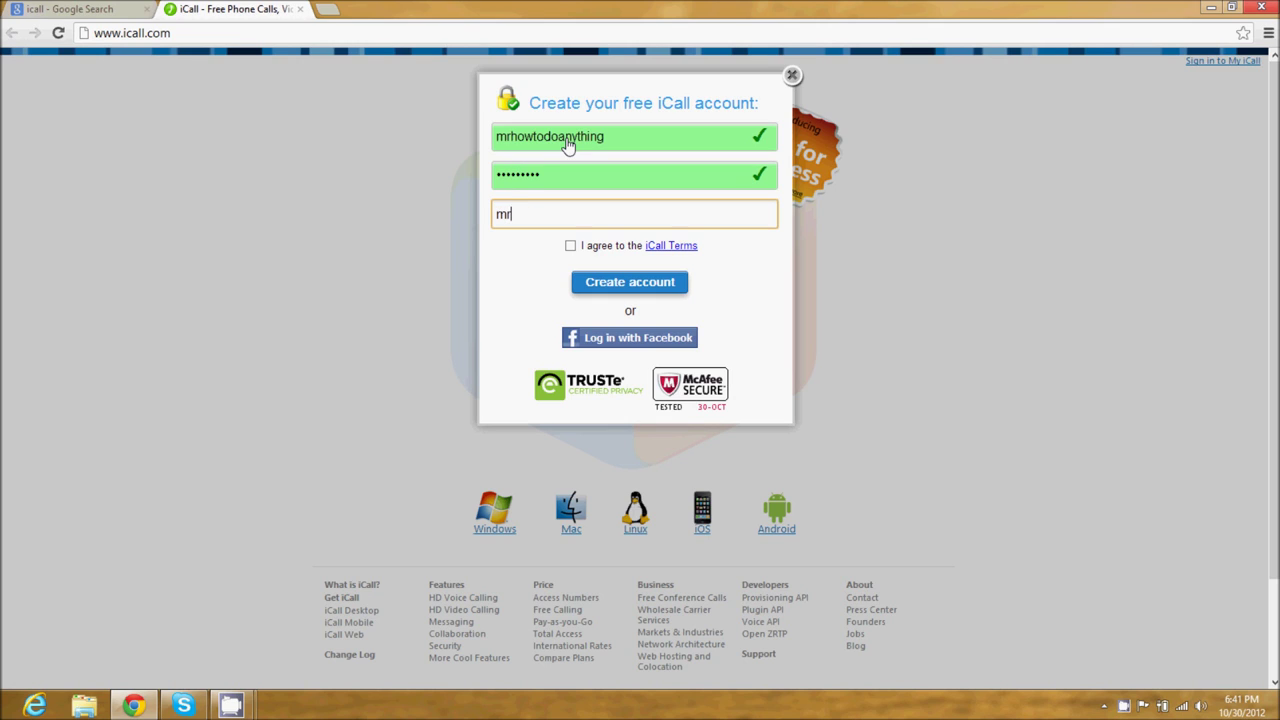
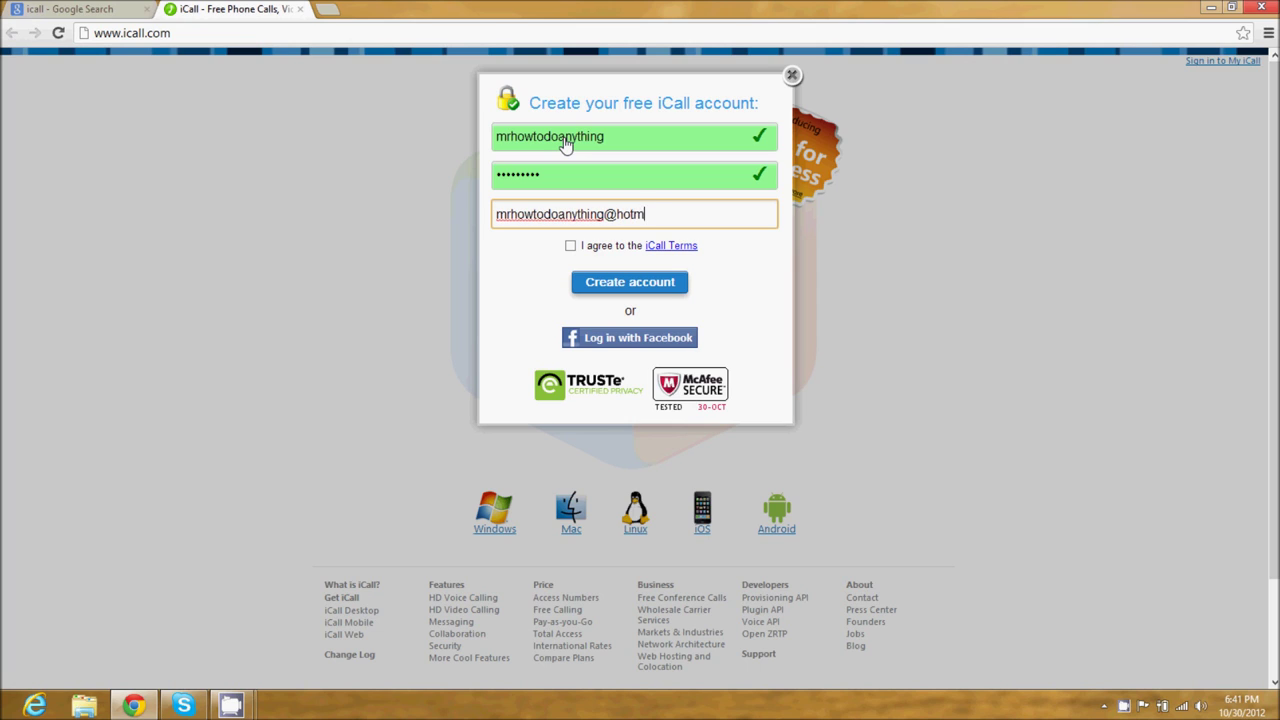
pyautogui.click(570, 246)
pyautogui.click(600, 281)
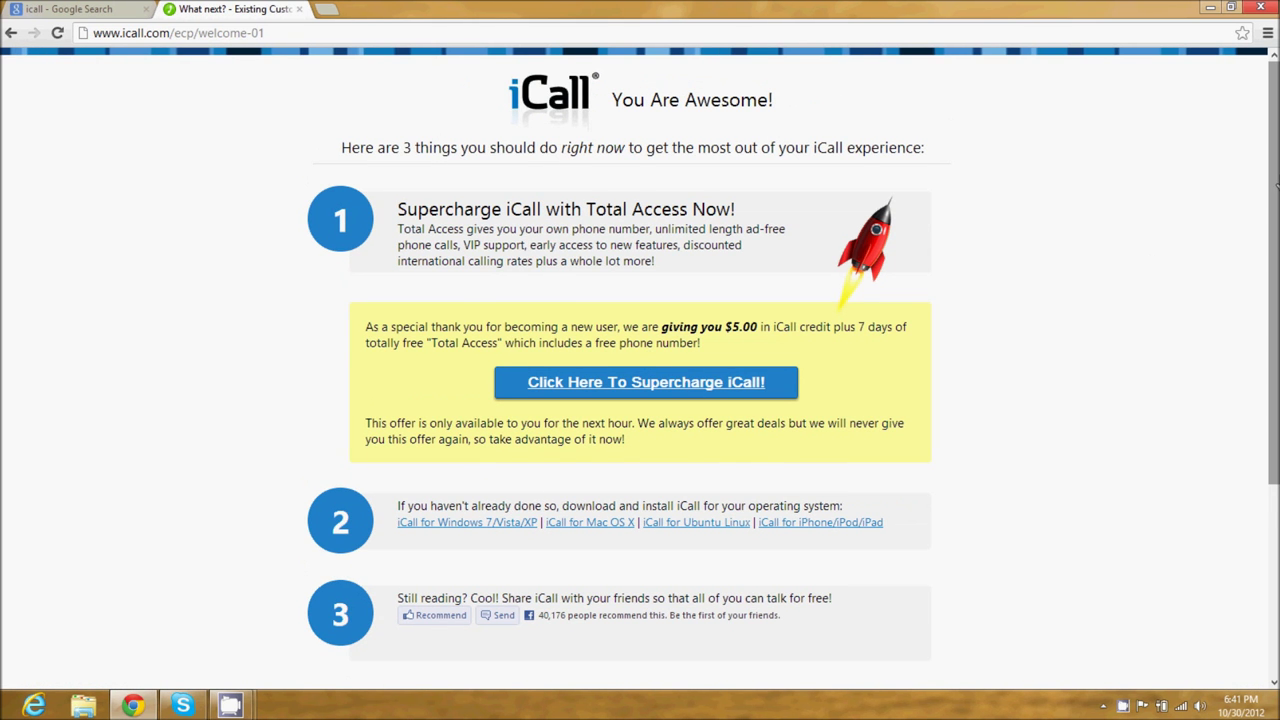
# Download iCall-win32.exe via the 'iCall for Windows 7/Vista/XP' link and launch it
pyautogui.scroll(-1, 1146, 266)
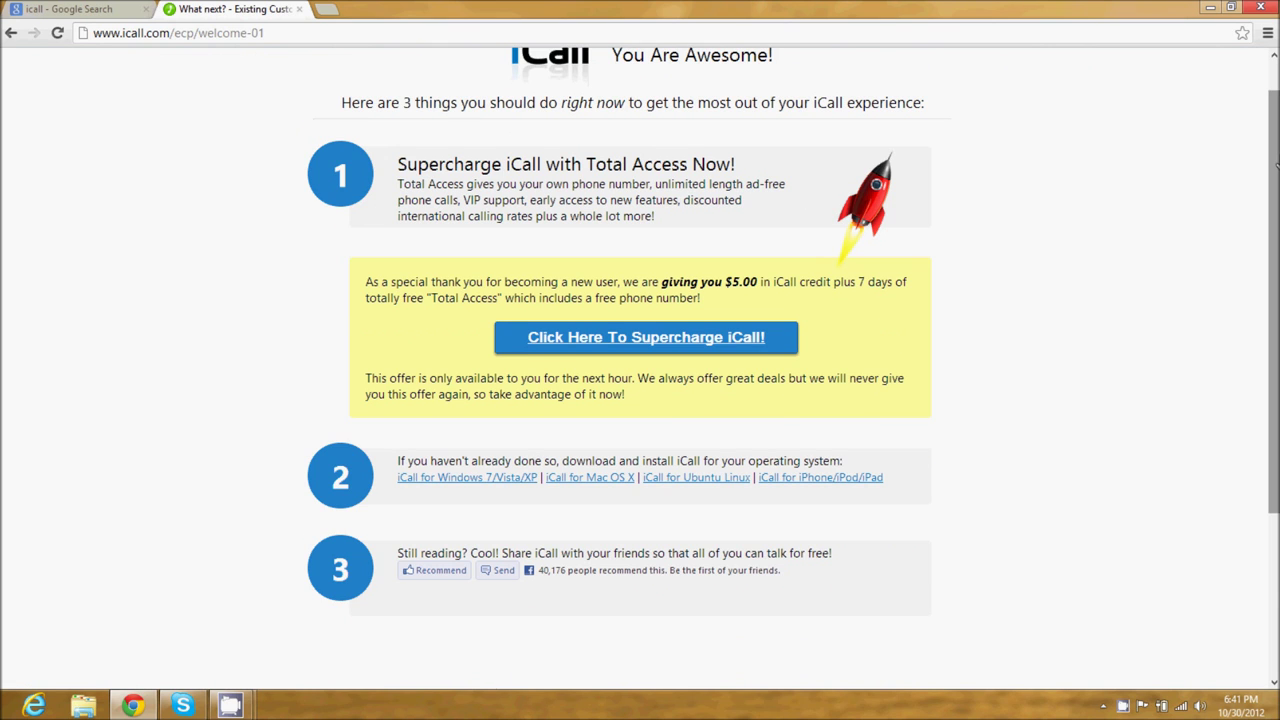
pyautogui.scroll(-2, 1220, 230)
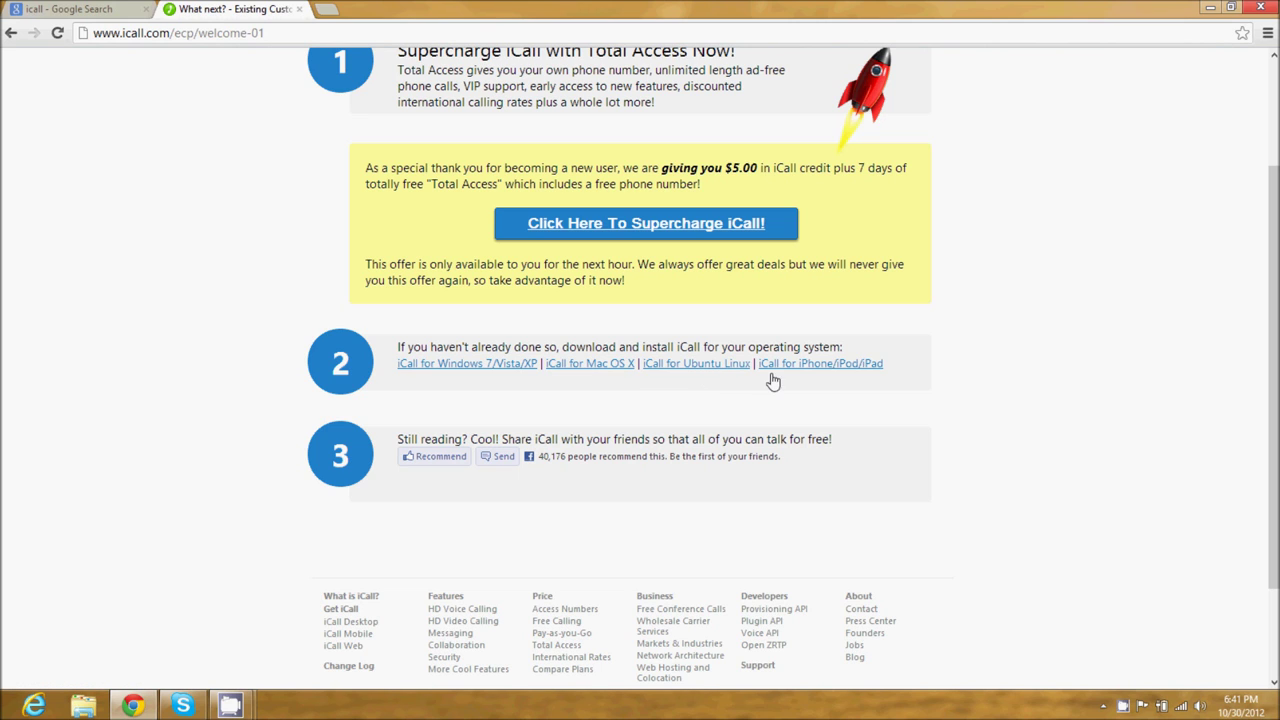
pyautogui.click(479, 374)
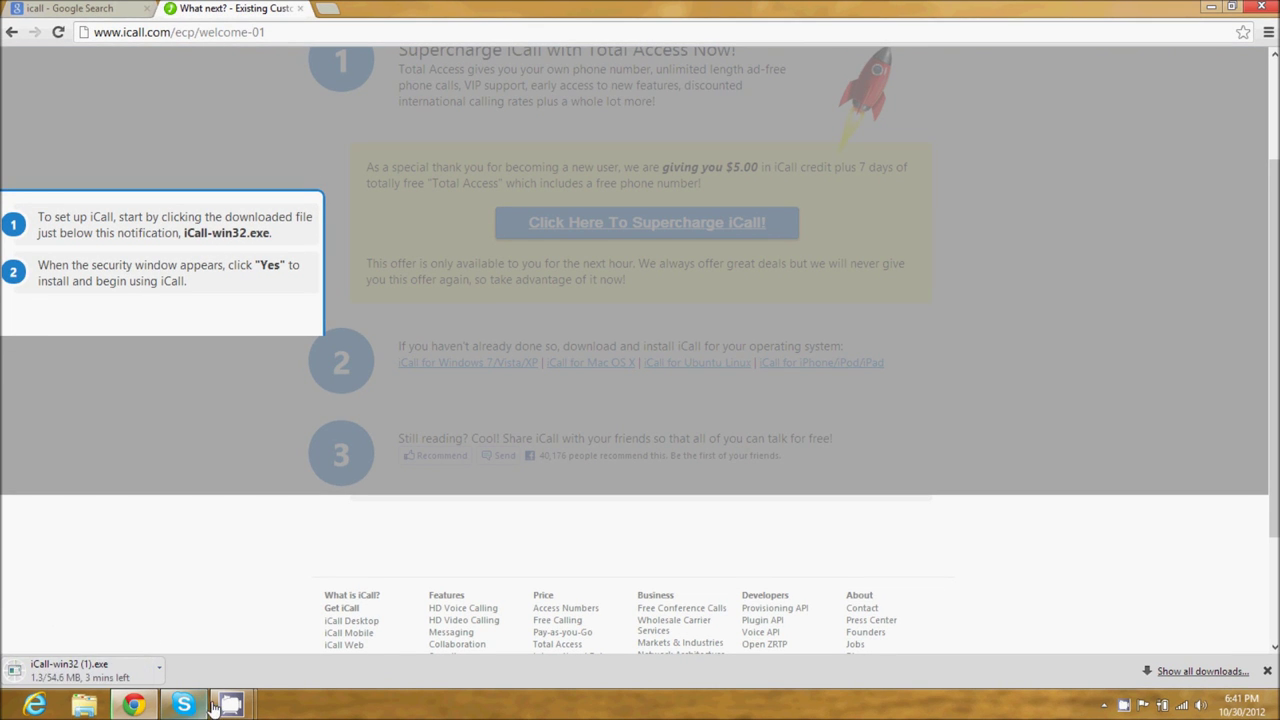
pyautogui.moveTo(231, 704)
pyautogui.click(204, 660)
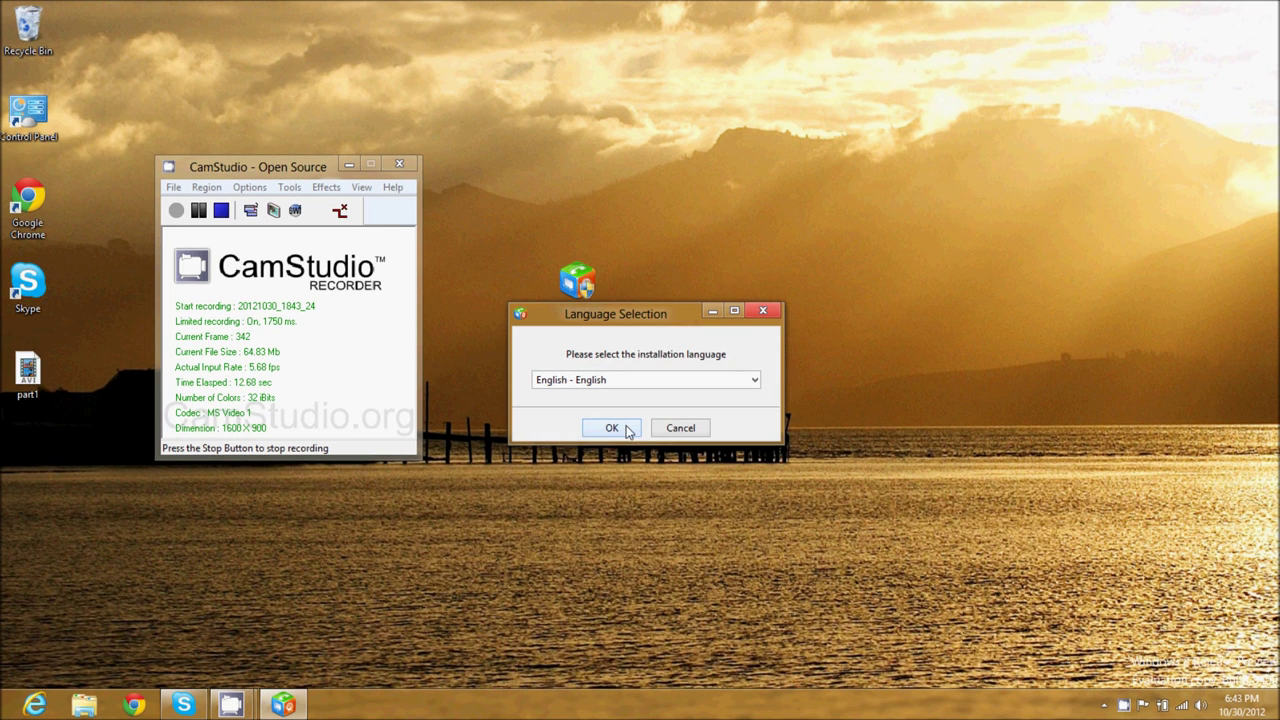
# Keep English as the setup language and get past the wizard's welcome page
pyautogui.click(755, 380)
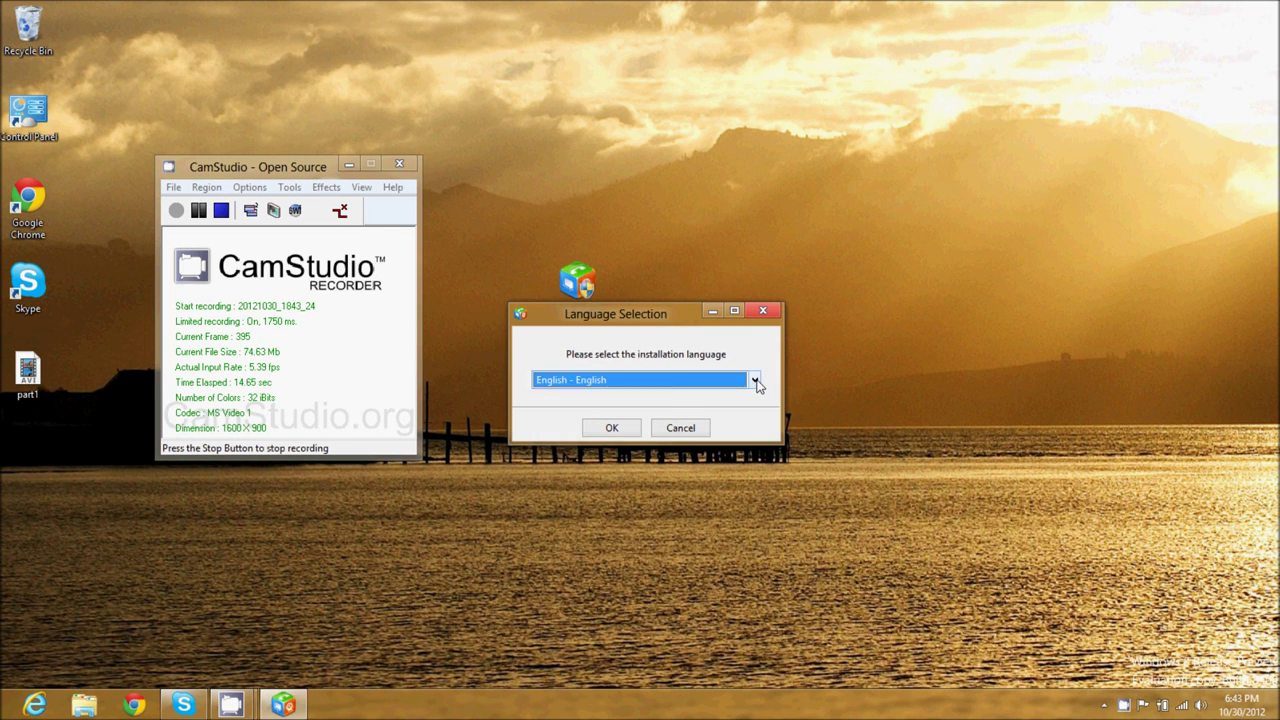
pyautogui.click(755, 381)
pyautogui.click(755, 381)
pyautogui.click(606, 427)
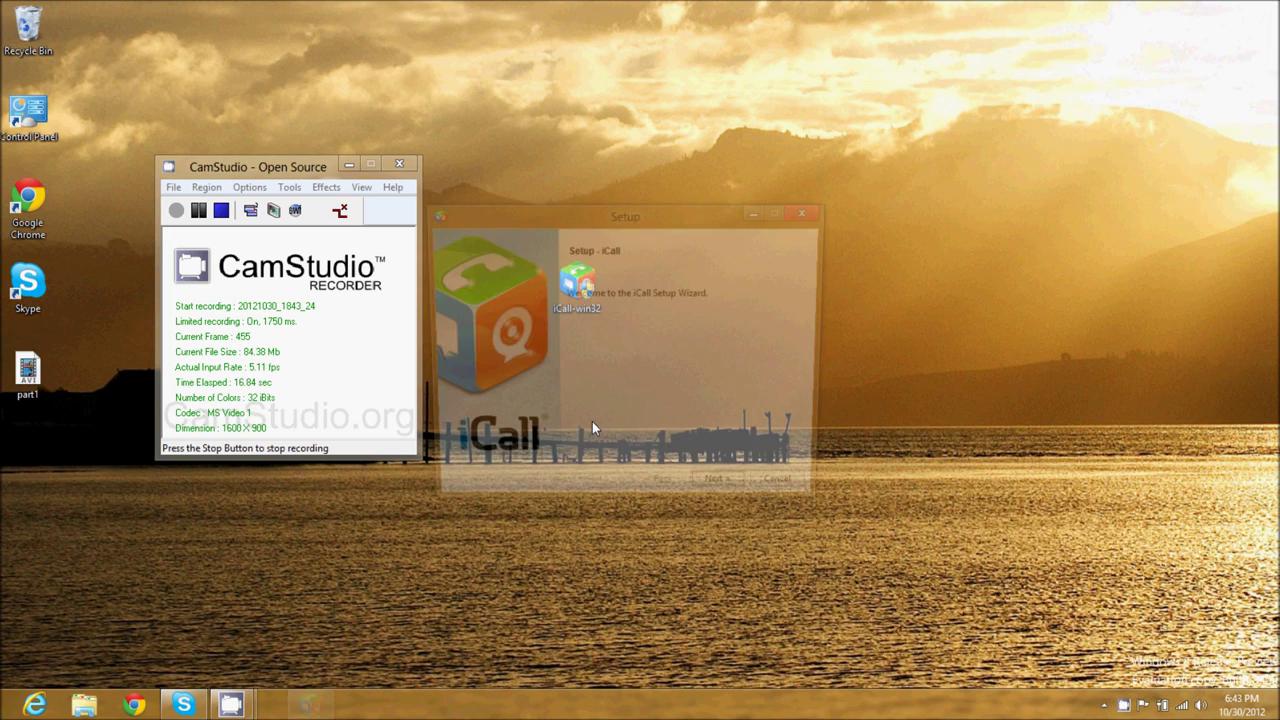
pyautogui.click(706, 499)
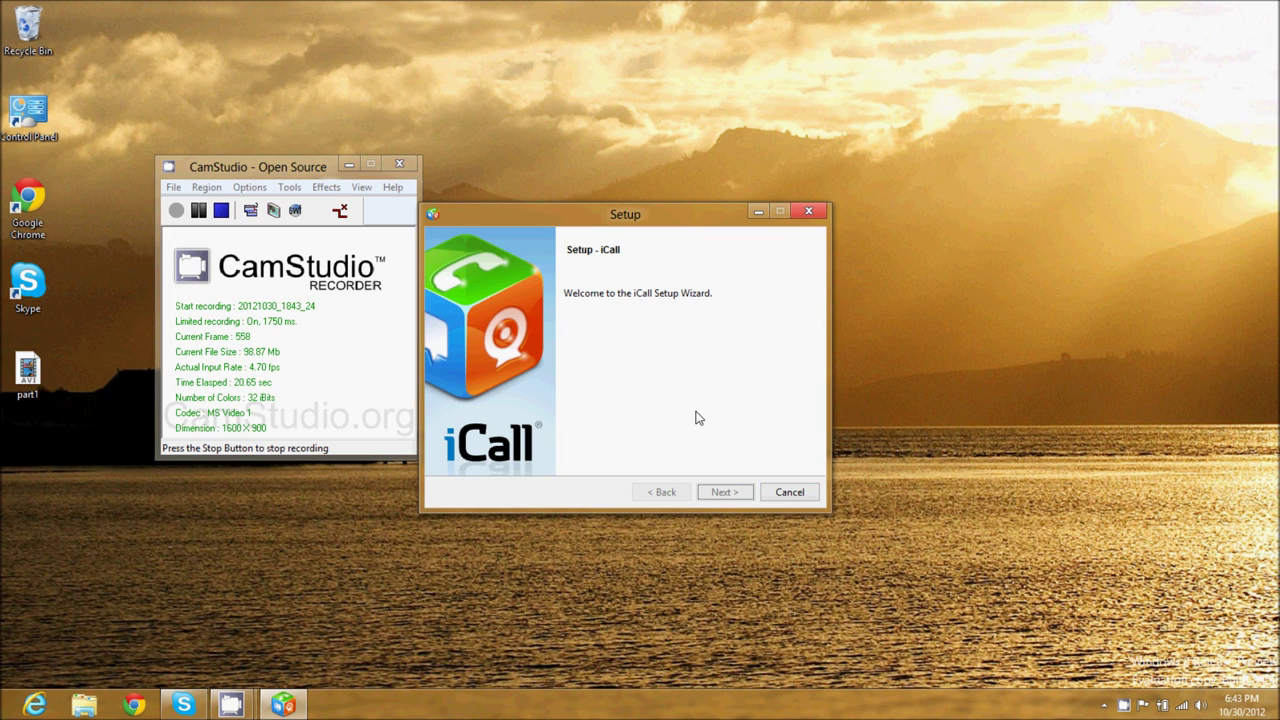
# Accept the licence, decline the TuneUp Utilities 2013 trial, and keep the default install folder
pyautogui.click(740, 488)
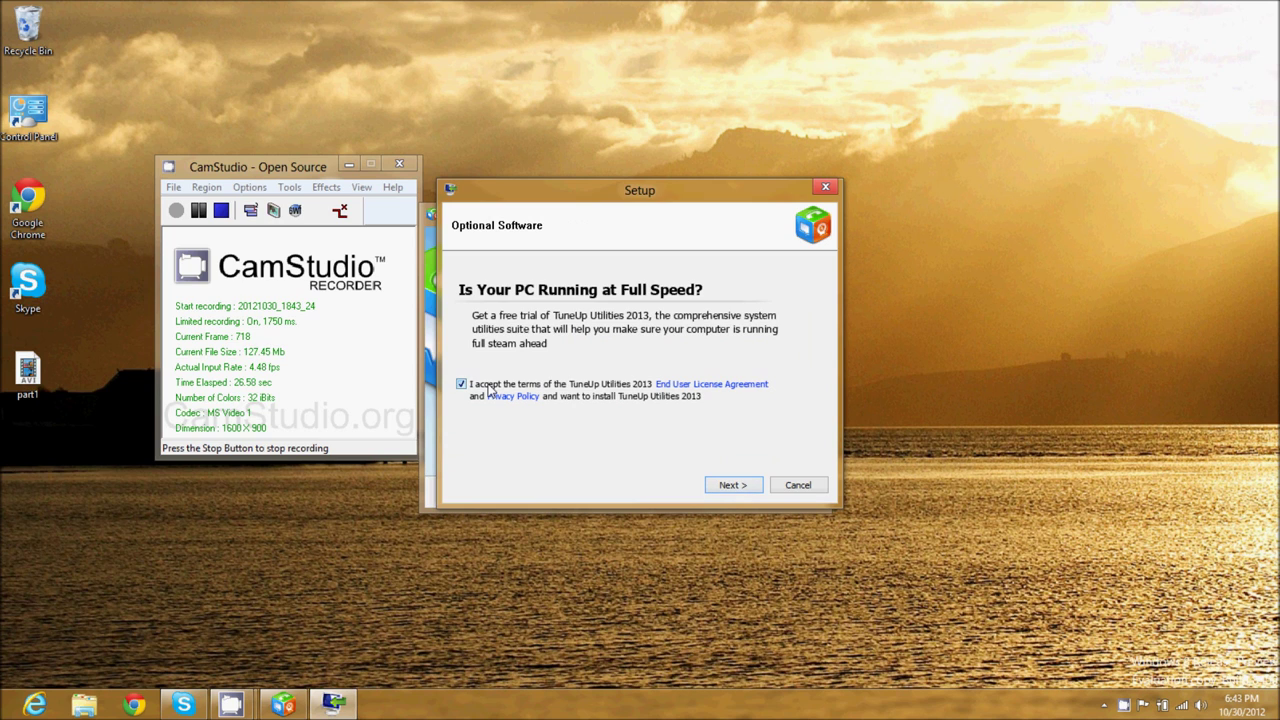
pyautogui.click(461, 386)
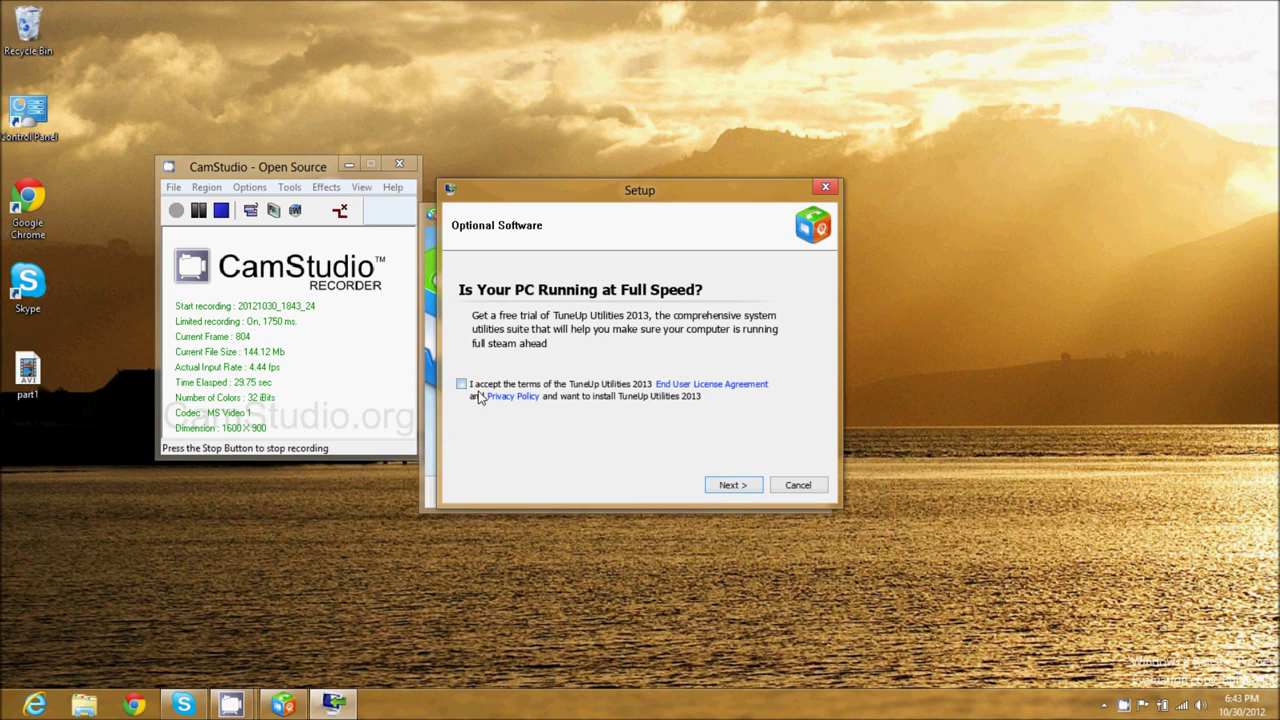
pyautogui.click(733, 487)
pyautogui.click(733, 487)
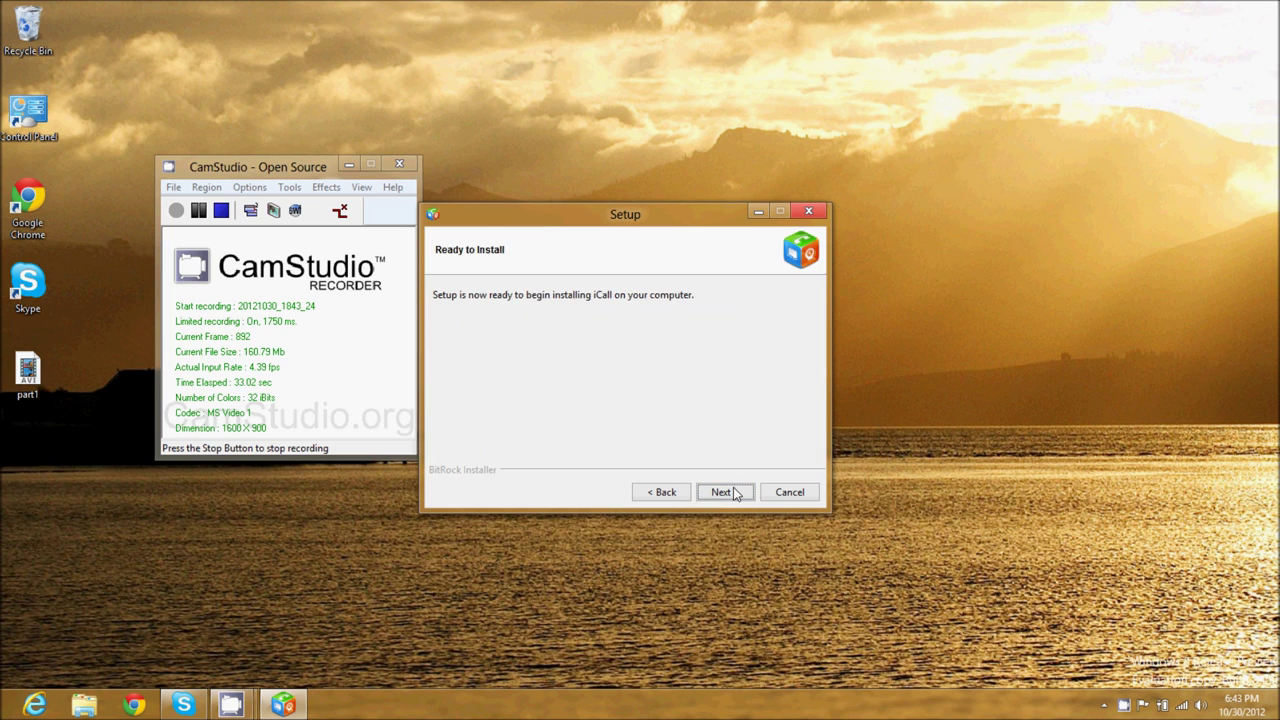
# Install iCall and finish setup with launching iCall ticked
pyautogui.click(733, 487)
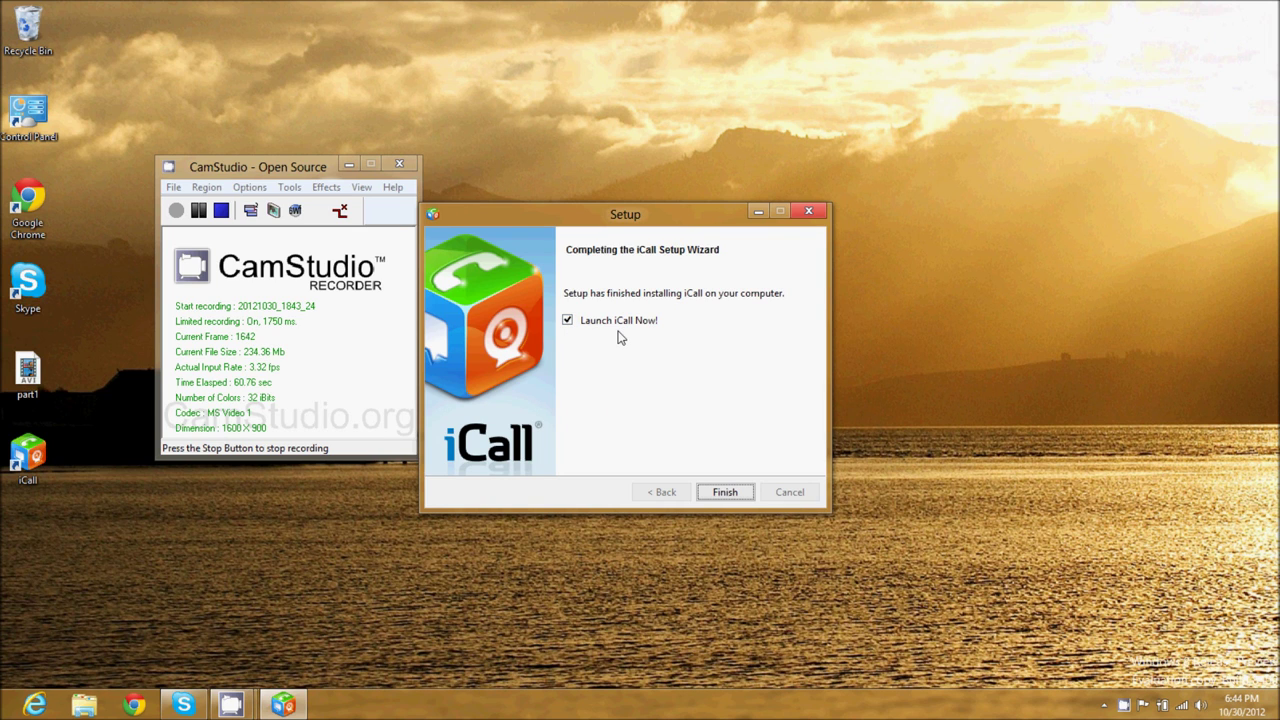
pyautogui.click(725, 492)
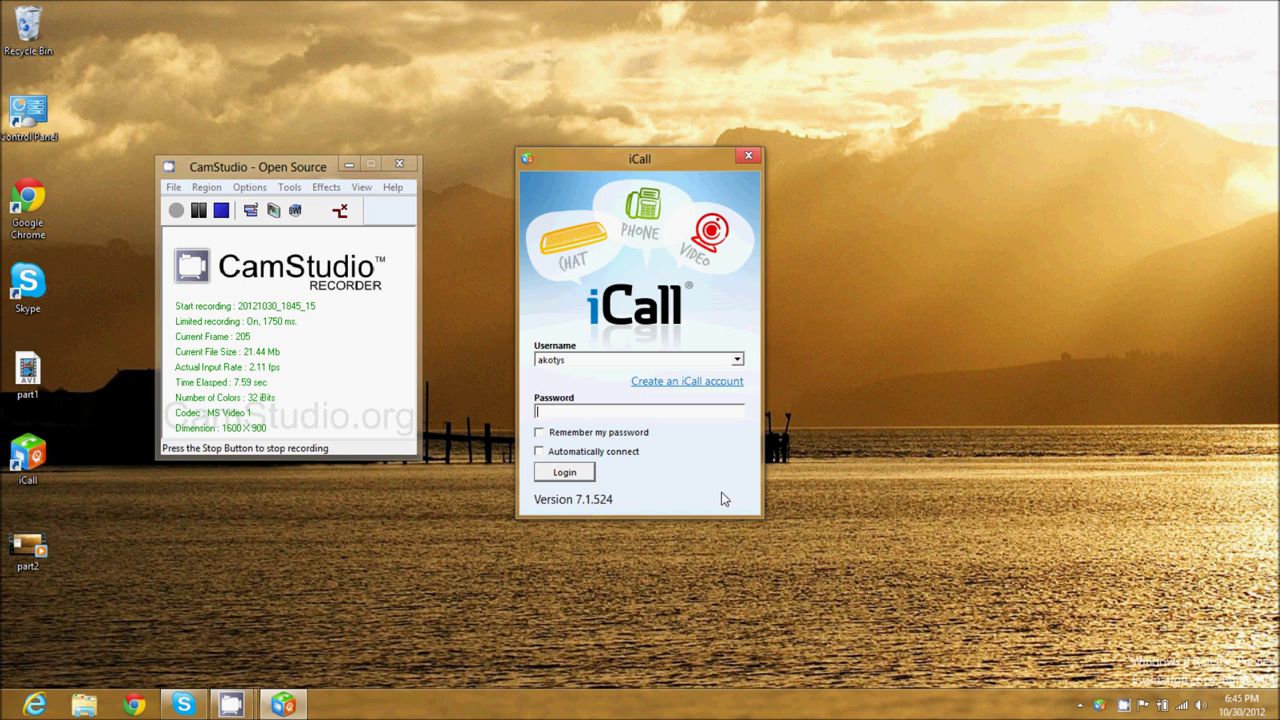
# Log in to iCall with the new account's username and password
pyautogui.doubleClick(581, 362)
pyautogui.write('mrhowtodoanyhti')
pyautogui.press('BackSpace')
pyautogui.press('BackSpace')
pyautogui.press('BackSpace')
pyautogui.write('thing')
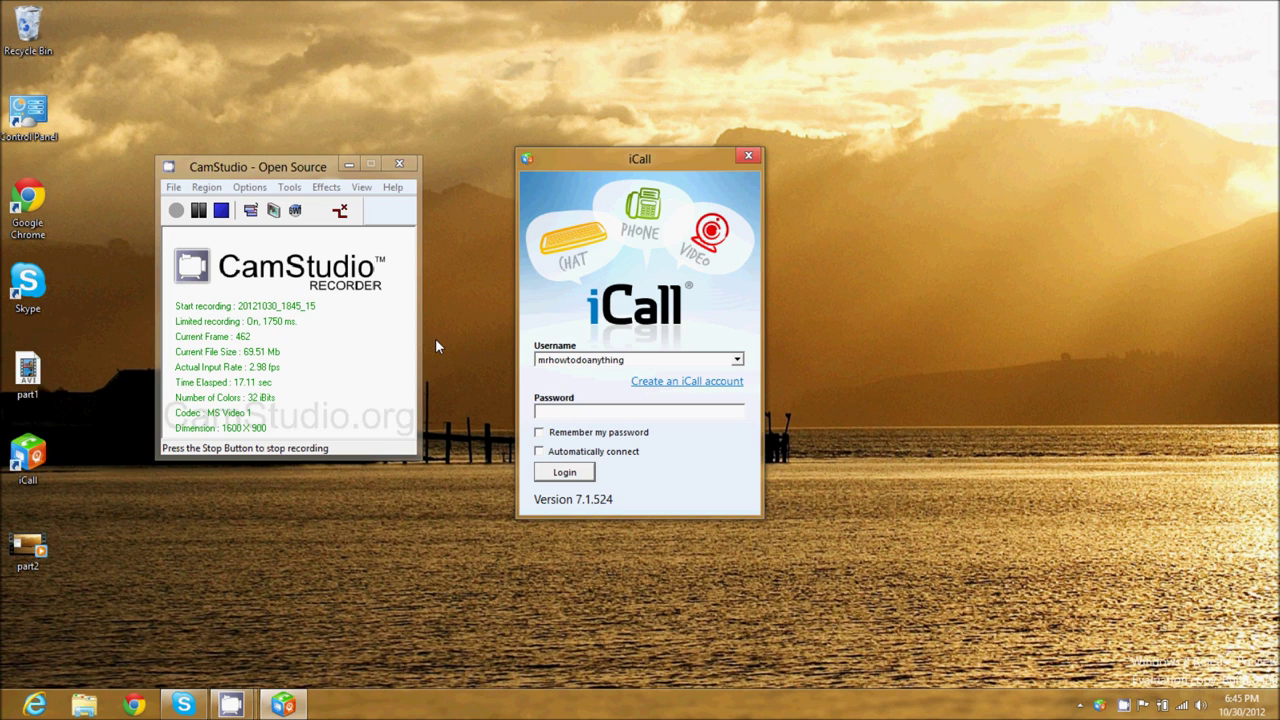
pyautogui.press('Tab')
pyautogui.write('*********')
pyautogui.click(564, 474)
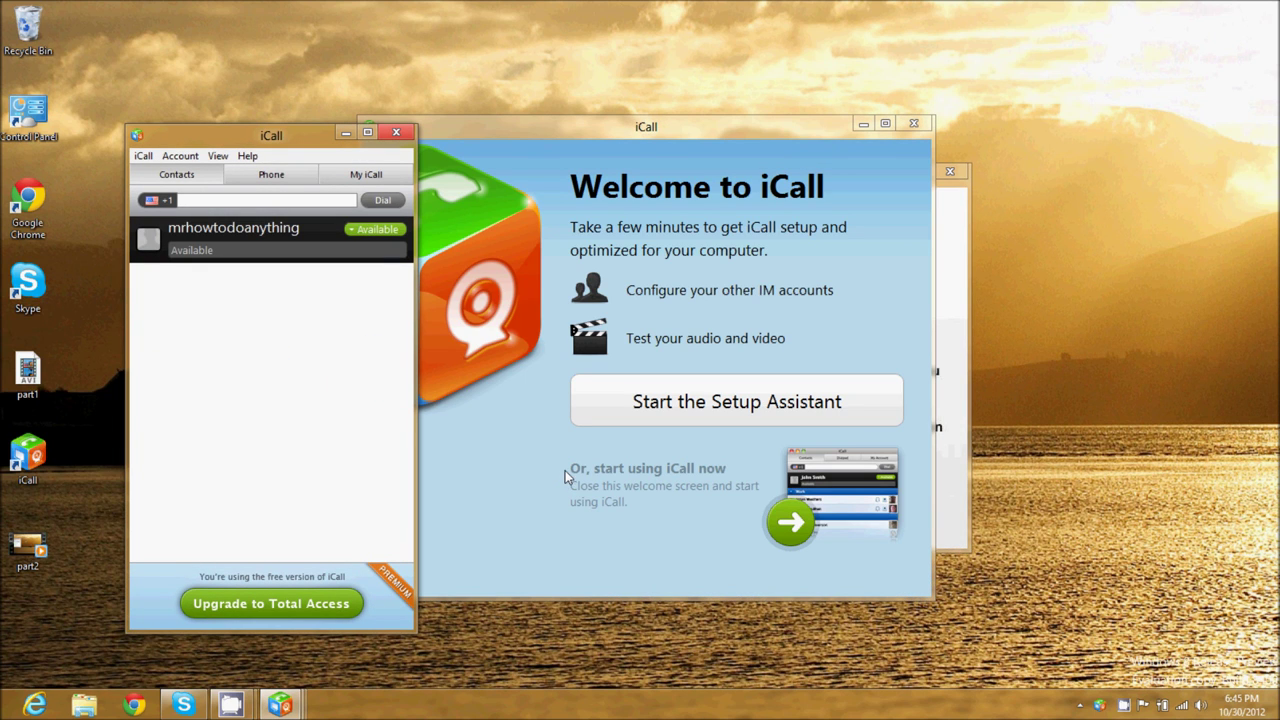
# Close the Welcome and tips windows, reposition the contacts list, and enter the phone number
pyautogui.click(923, 126)
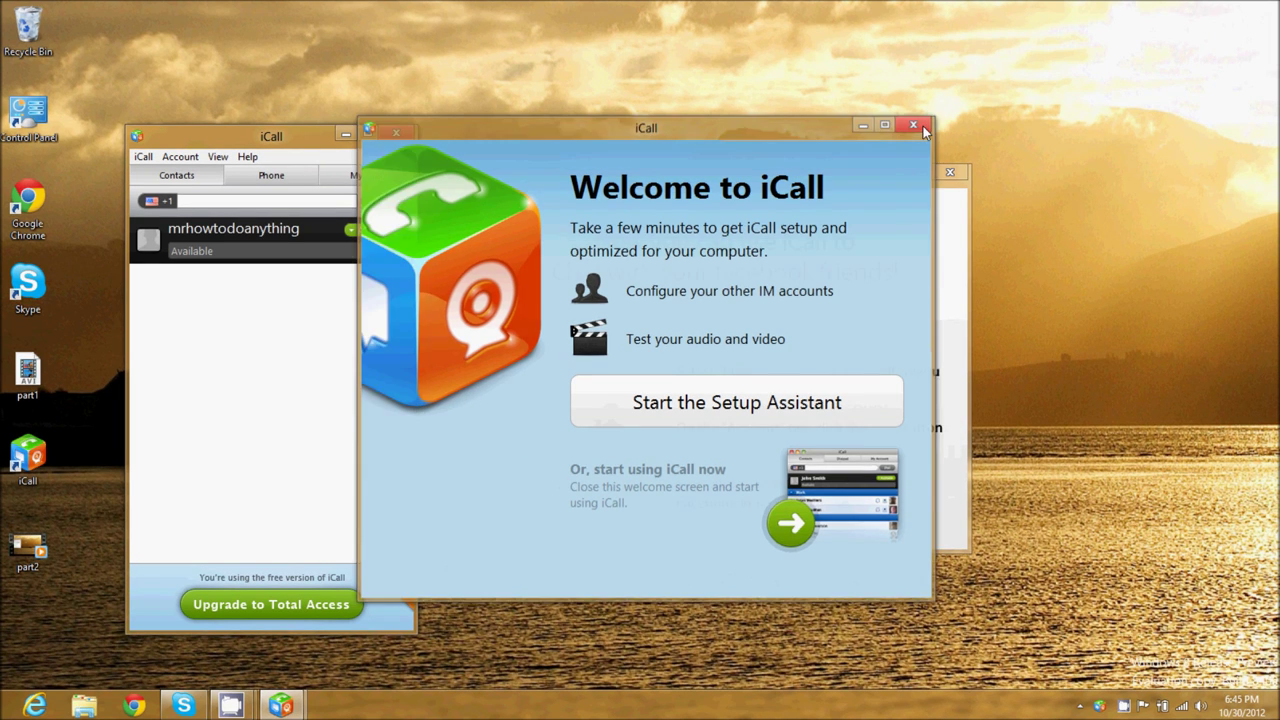
pyautogui.click(923, 126)
pyautogui.click(958, 176)
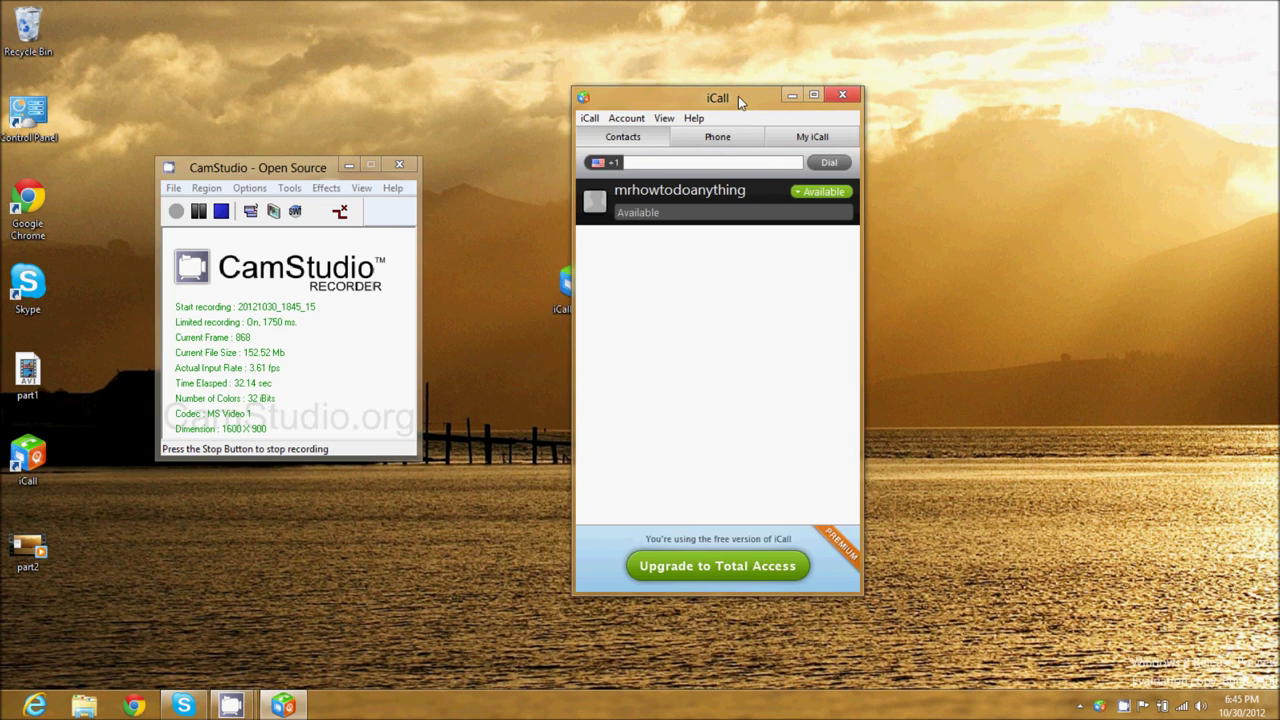
pyautogui.moveTo(738, 96); pyautogui.dragTo(749, 105)
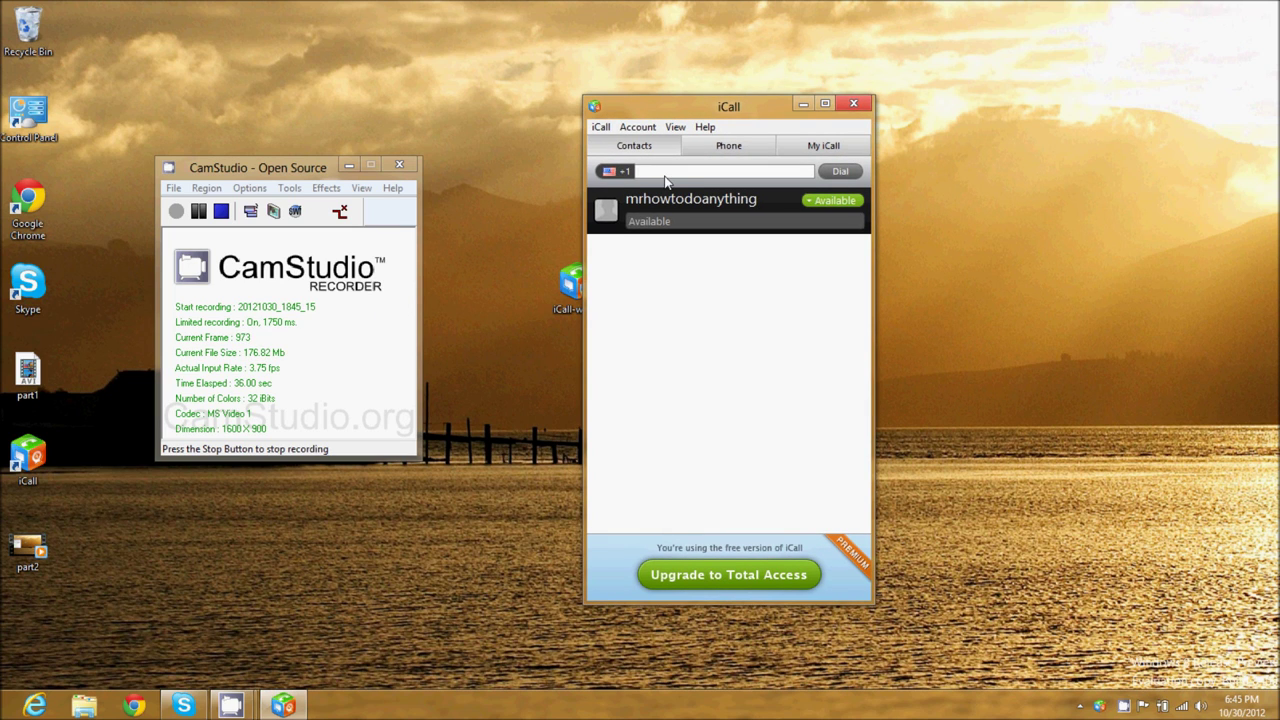
# Dial the entered +1 number and move the call window to the screen centre
pyautogui.click(838, 171)
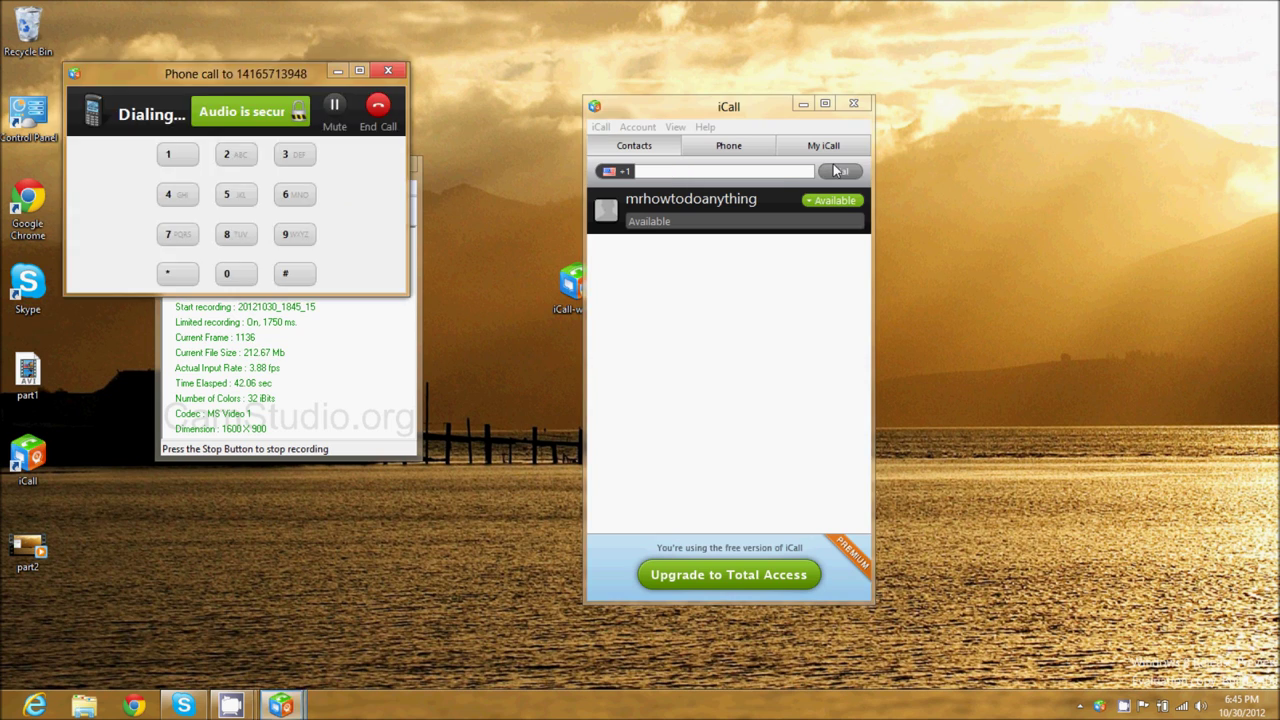
pyautogui.moveTo(243, 81); pyautogui.dragTo(651, 261)
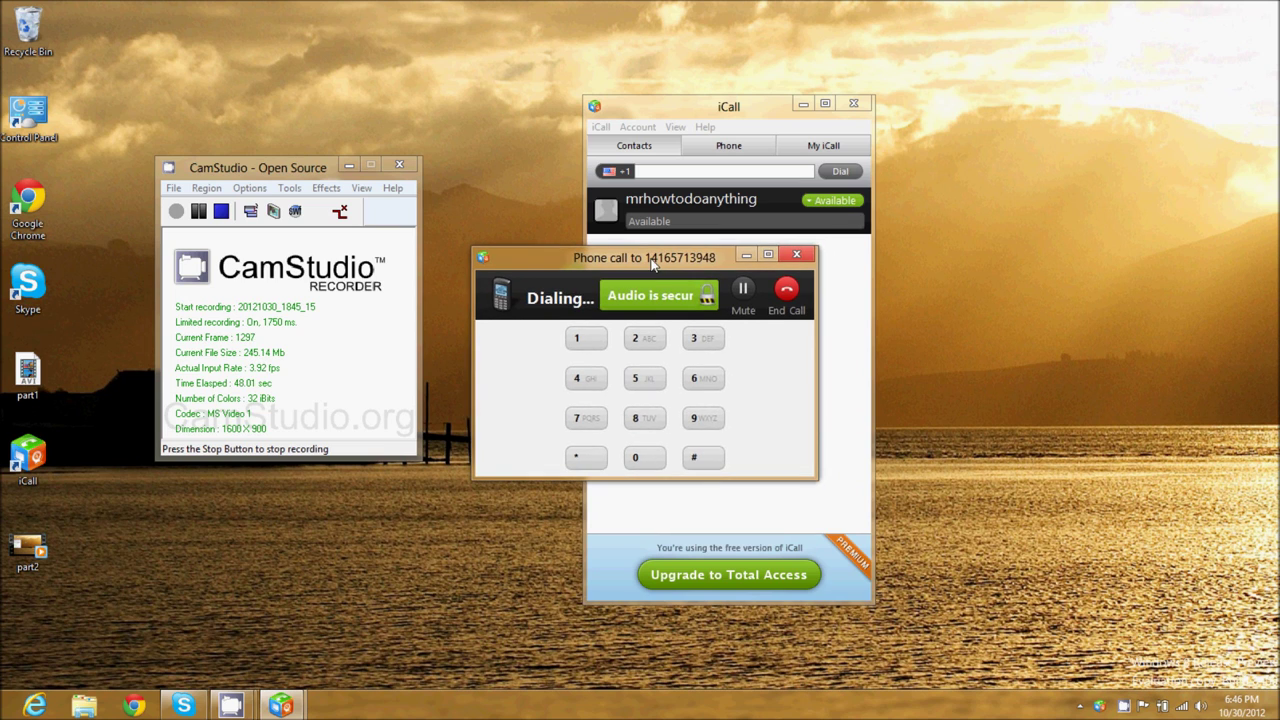